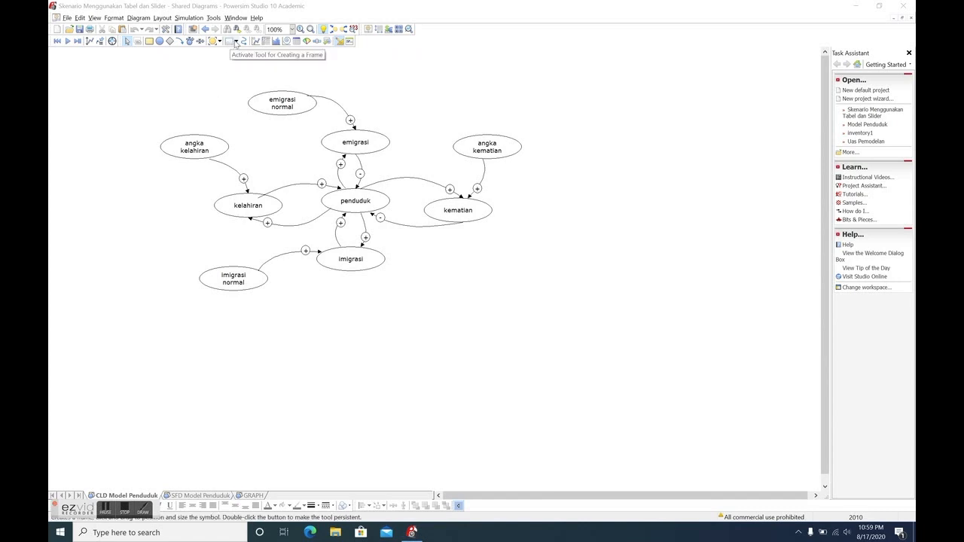
Draw an oval frame labelled Penduduk2 in the empty area to the lower right of the existing causal loop diagram
click(236, 42)
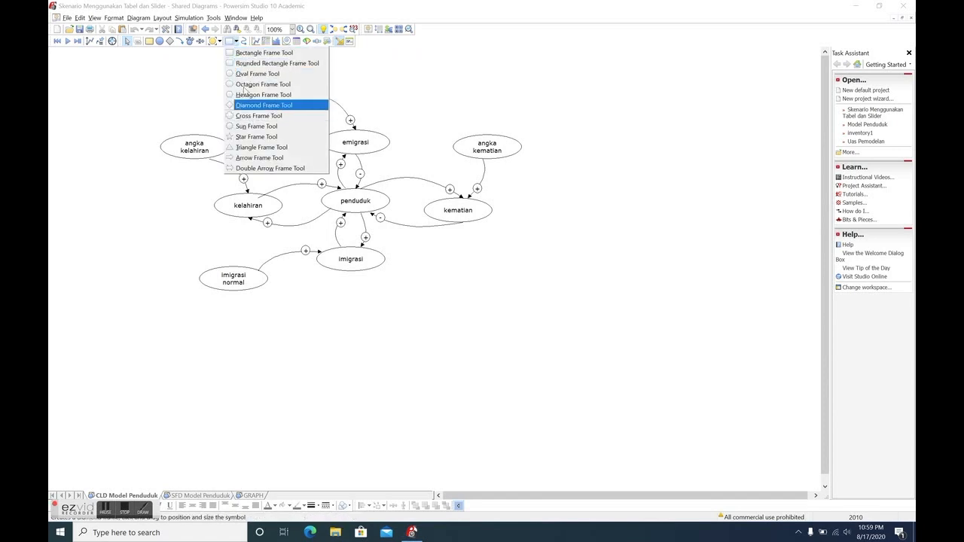
click(238, 73)
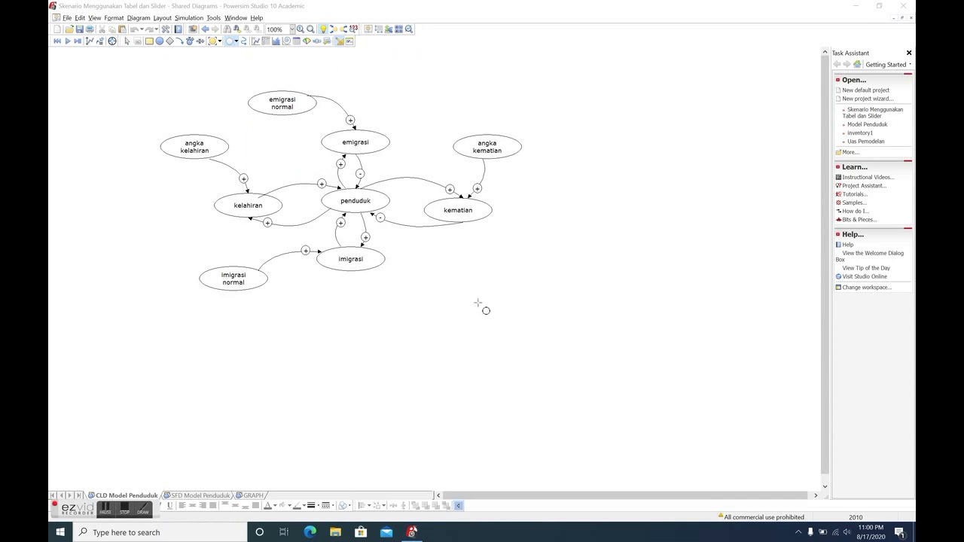
drag(502, 277, 577, 306)
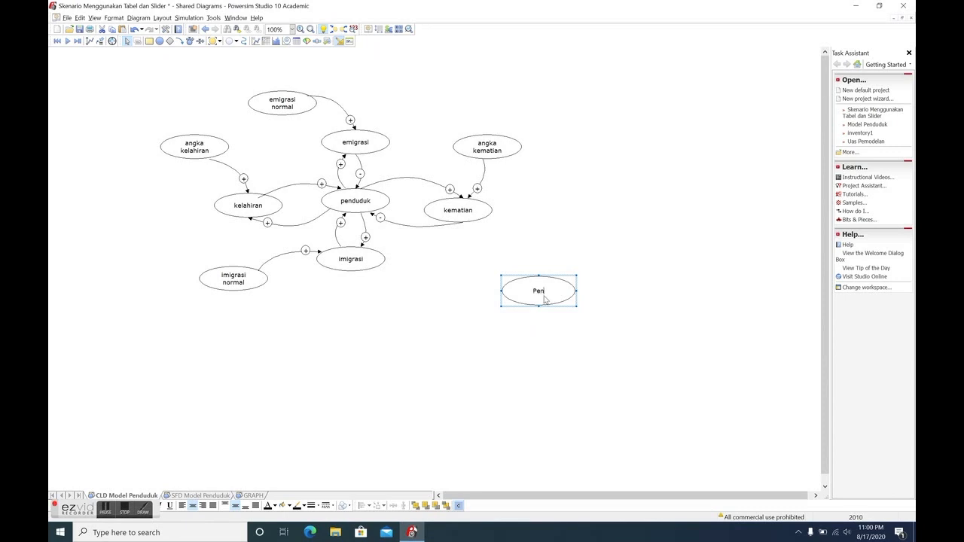
text(uduk2)
click(566, 315)
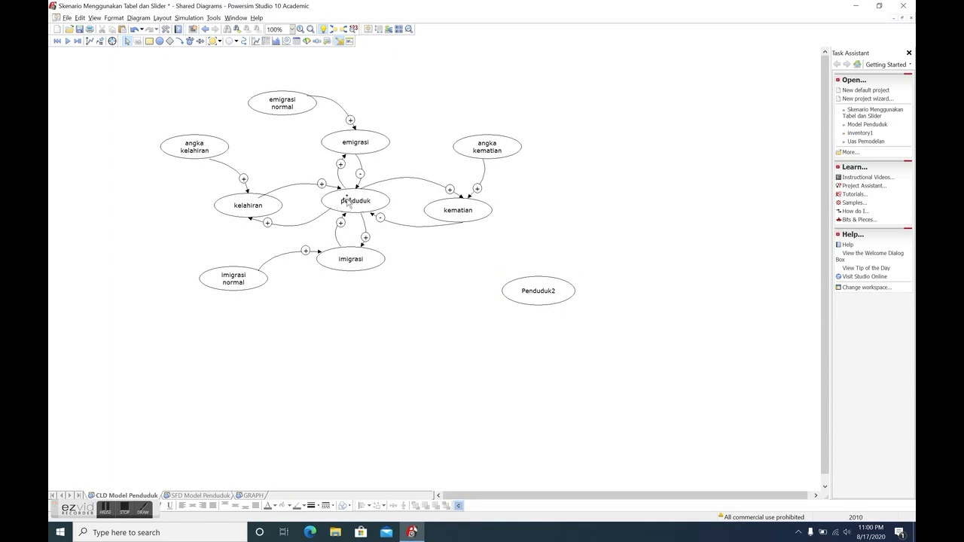
drag(528, 289, 567, 292)
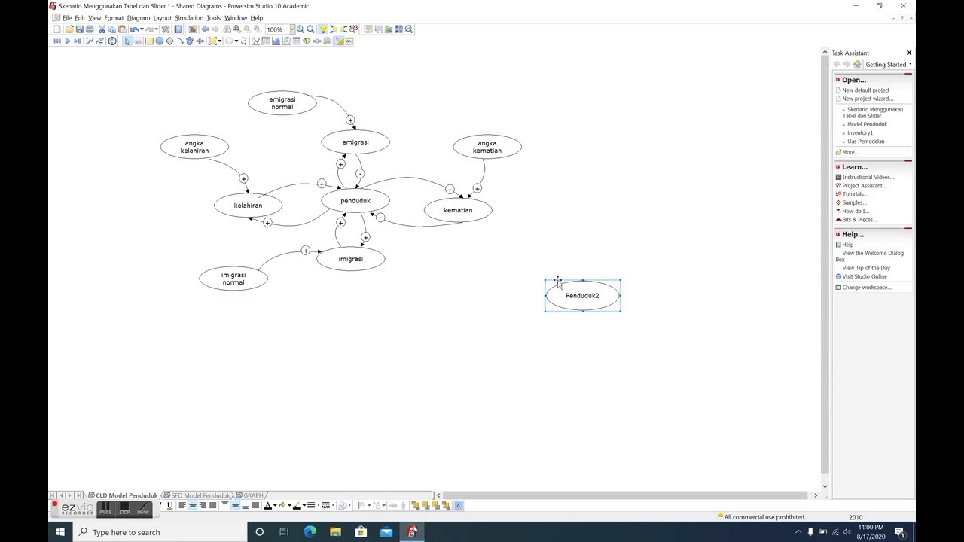
Copy the Penduduk2 oval and paste four duplicates of it into the diagram
right_click(559, 283)
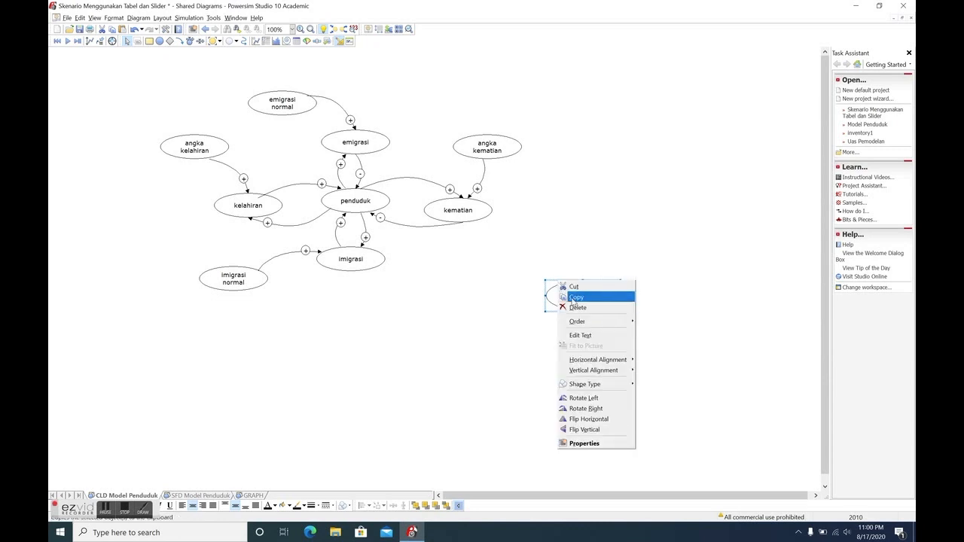
key(Escape)
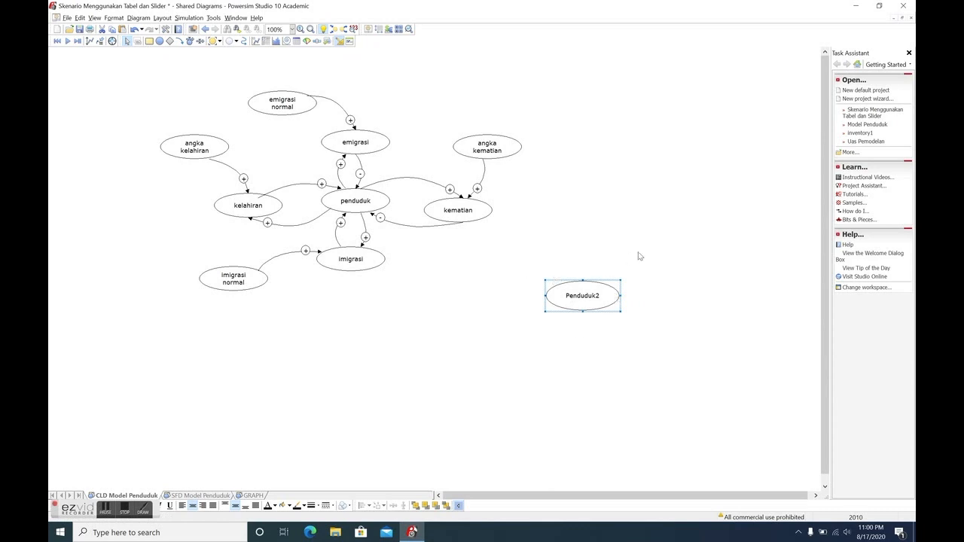
click(667, 235)
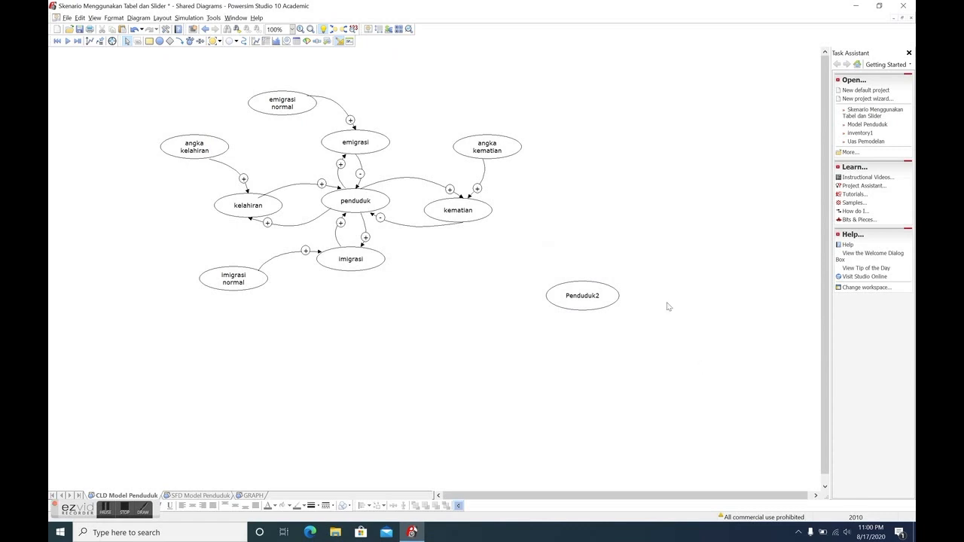
key(super+v)
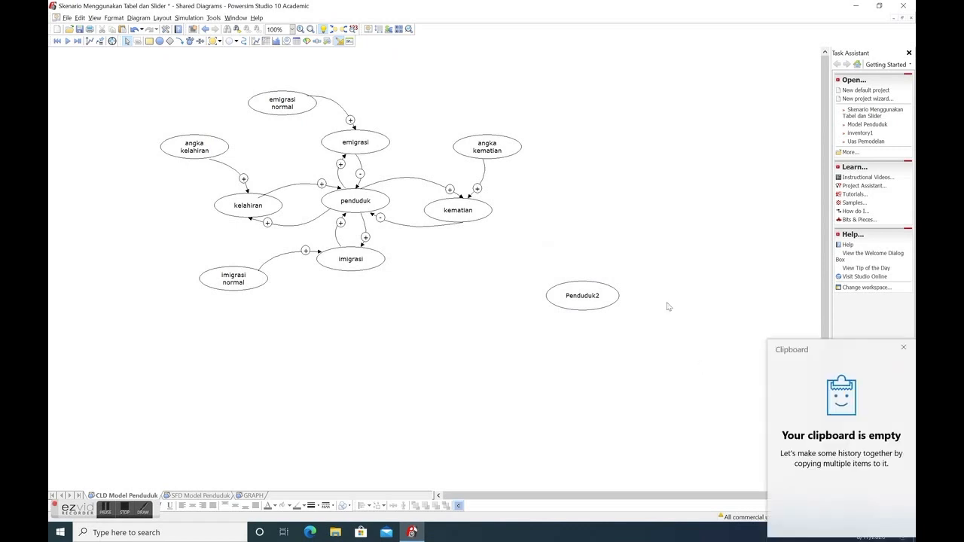
click(904, 348)
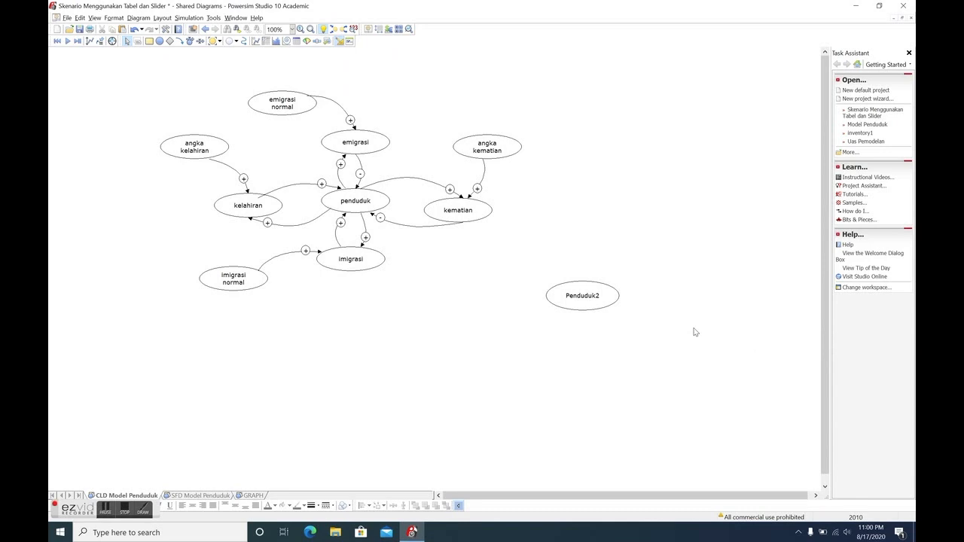
key(ctrl+v)
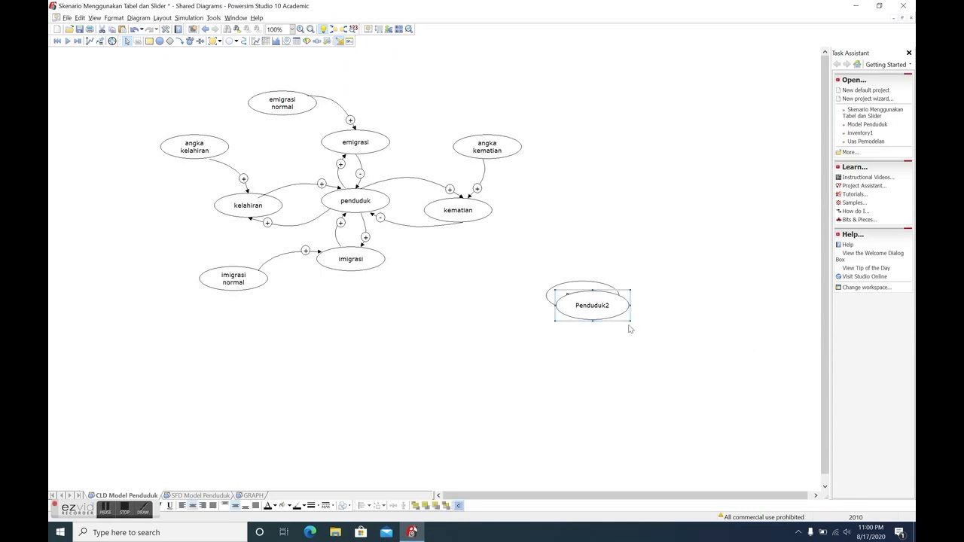
key(ctrl+v)
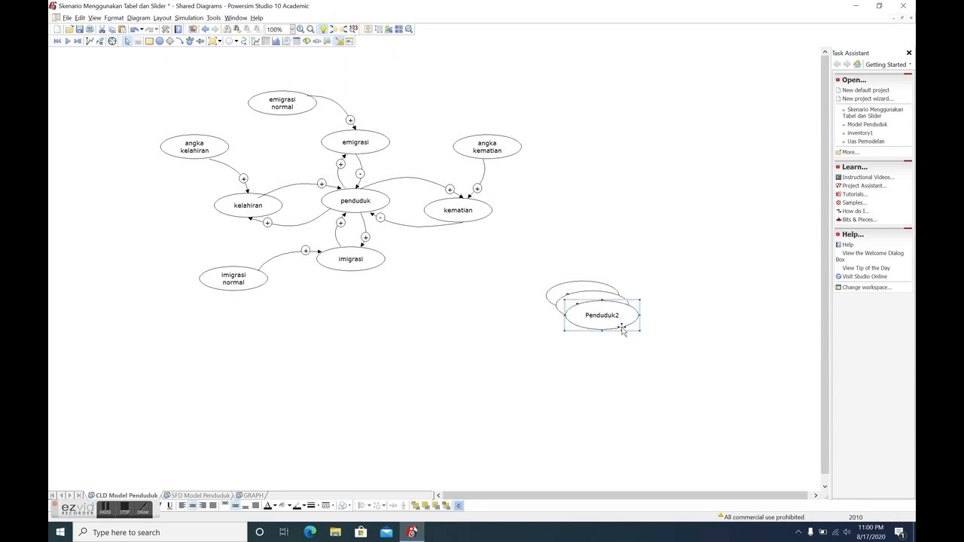
key(ctrl+v)
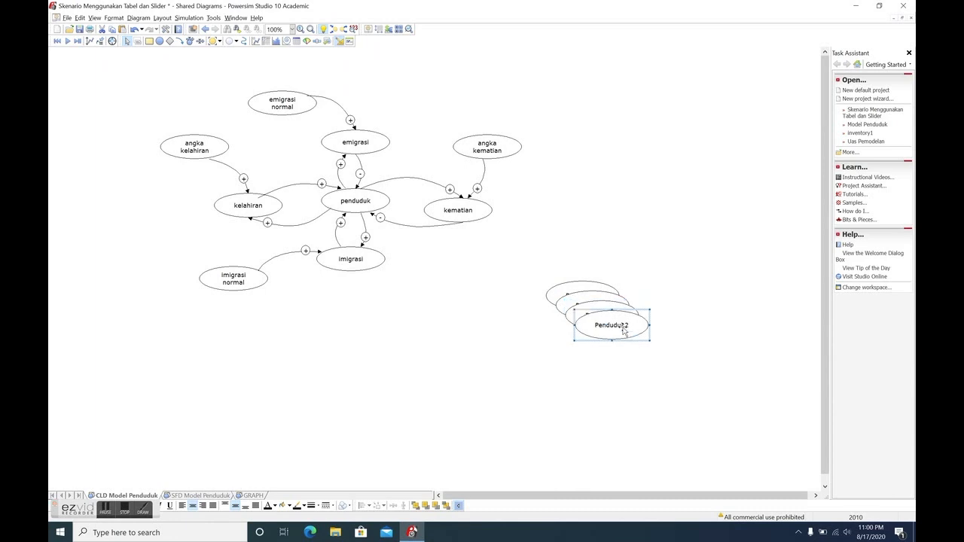
key(ctrl+v)
Spread the four pasted ovals around the original Penduduk2: one above, one below, and one to each lower side
drag(639, 350, 653, 233)
click(628, 322)
drag(628, 322, 692, 337)
click(607, 326)
drag(607, 326, 524, 351)
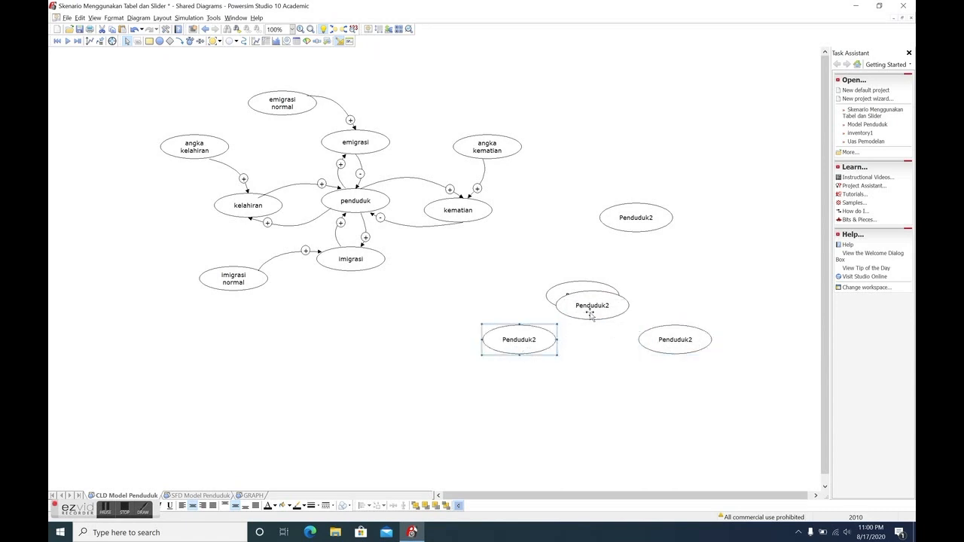
drag(586, 318, 591, 389)
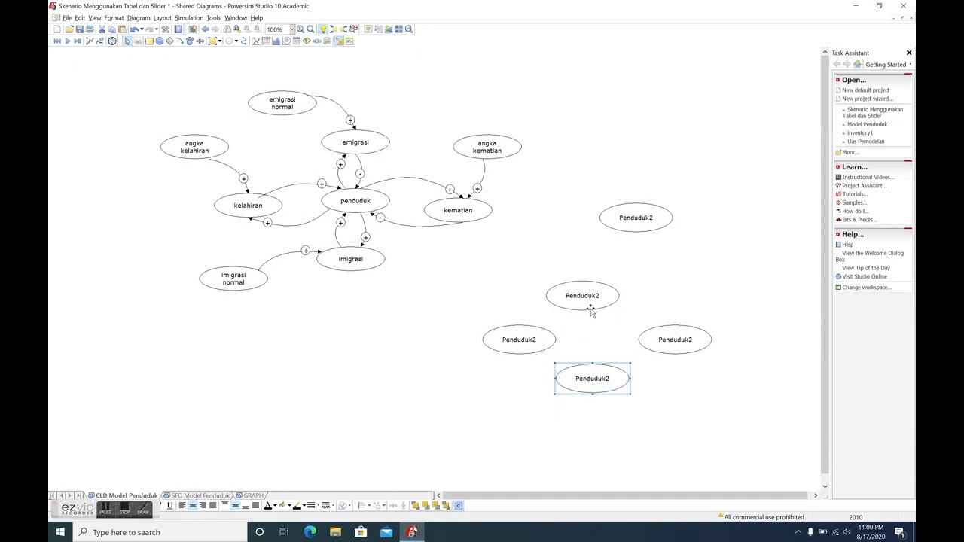
Paste another Penduduk2 oval to the right of the central one and move the lower-left oval beside it on the left
key(ctrl+v)
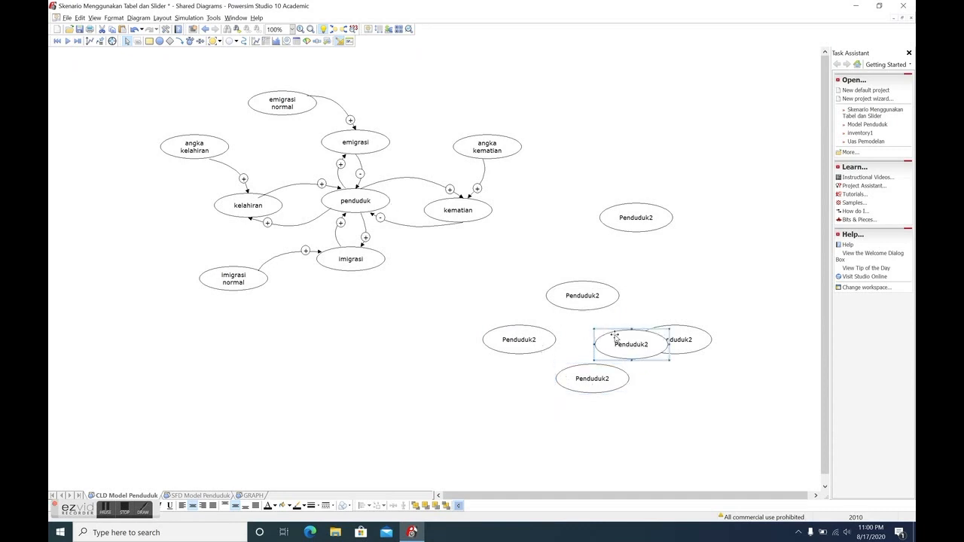
drag(618, 333, 693, 283)
drag(518, 341, 462, 300)
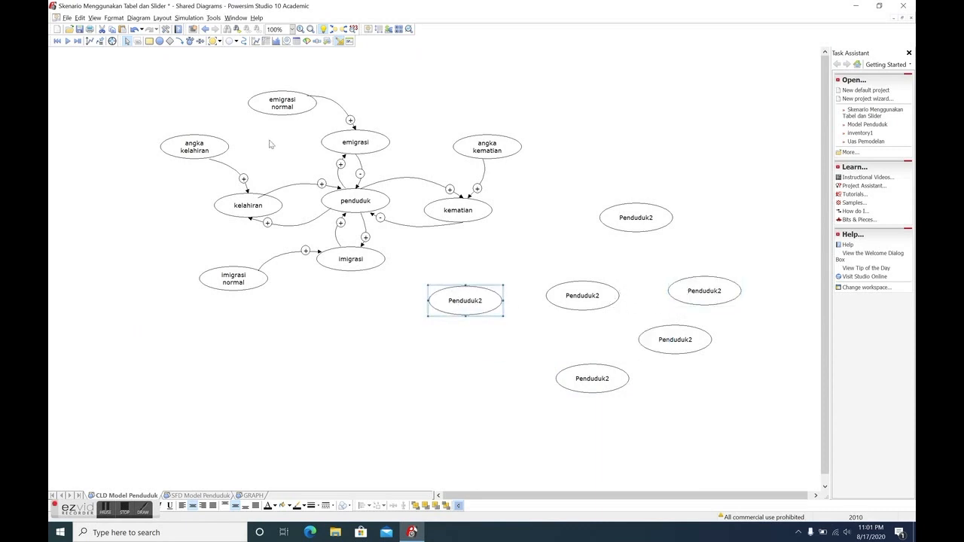
Shift the whole existing penduduk diagram, including imigrasi normal, to the left to free up space
drag(138, 79, 476, 263)
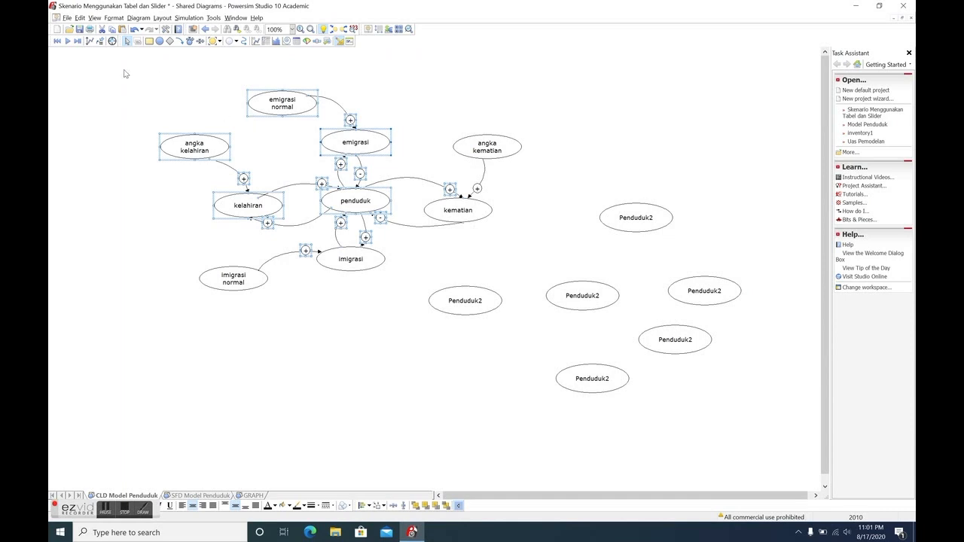
drag(125, 73, 527, 291)
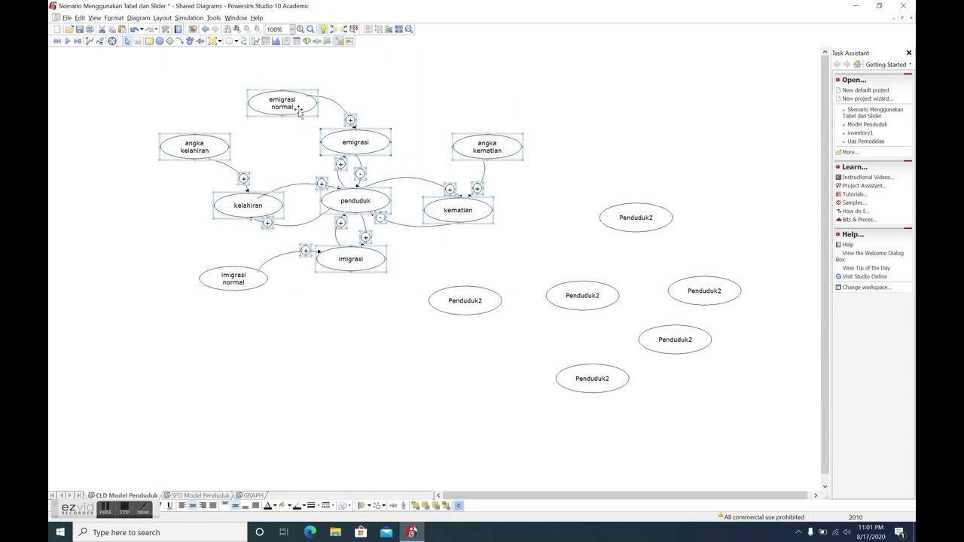
drag(300, 111, 232, 111)
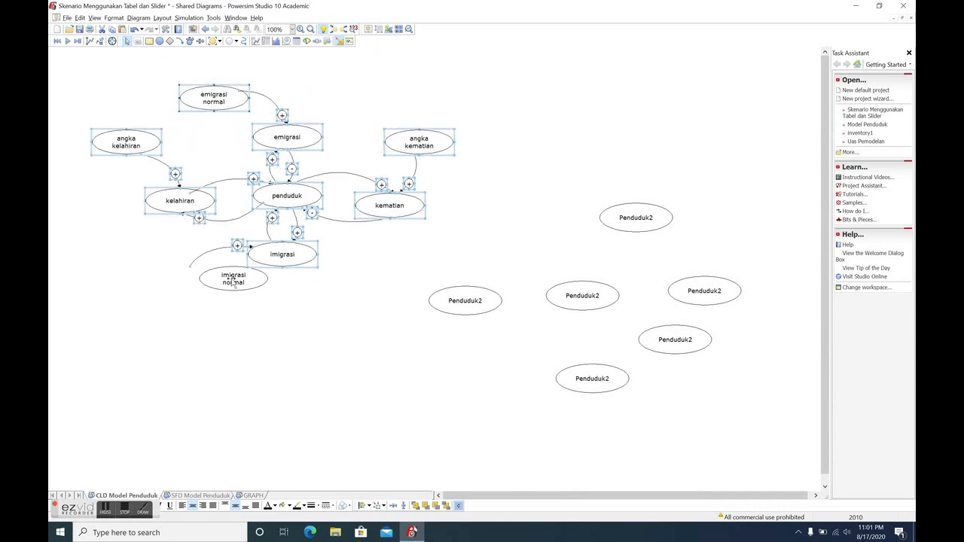
drag(233, 279, 180, 277)
click(341, 291)
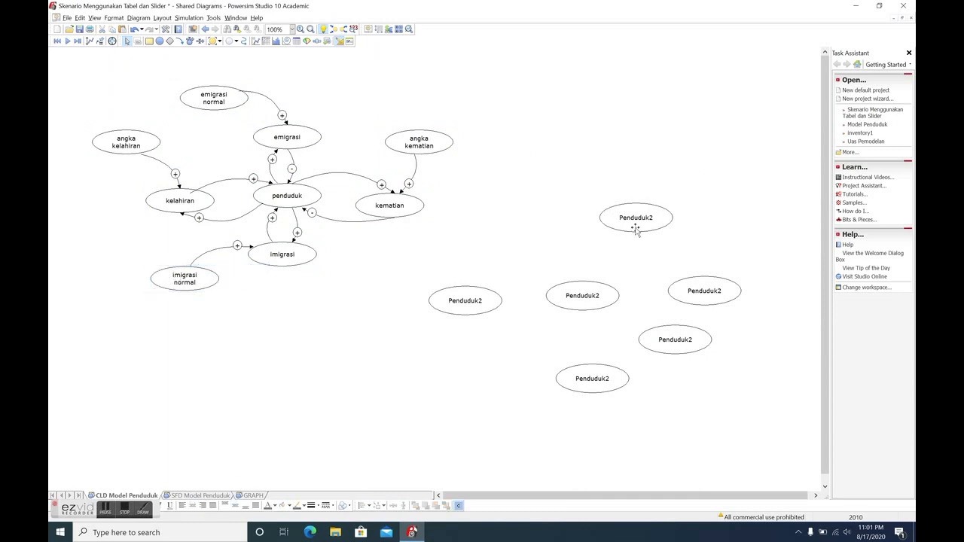
Rearrange the ovals above, below and upper right of the central Penduduk2, and paste another copy at its lower right
drag(636, 227, 579, 241)
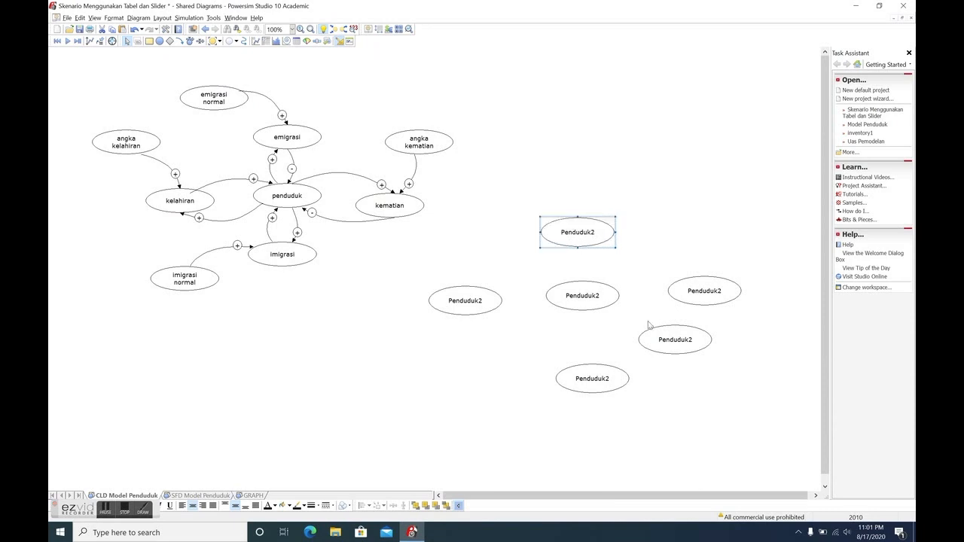
drag(660, 326, 682, 190)
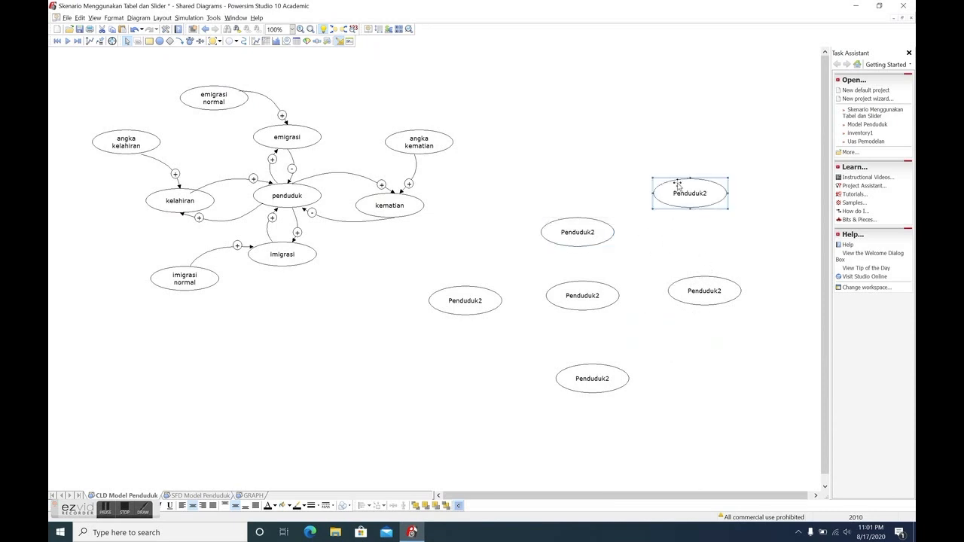
drag(594, 379, 589, 357)
key(ctrl+v)
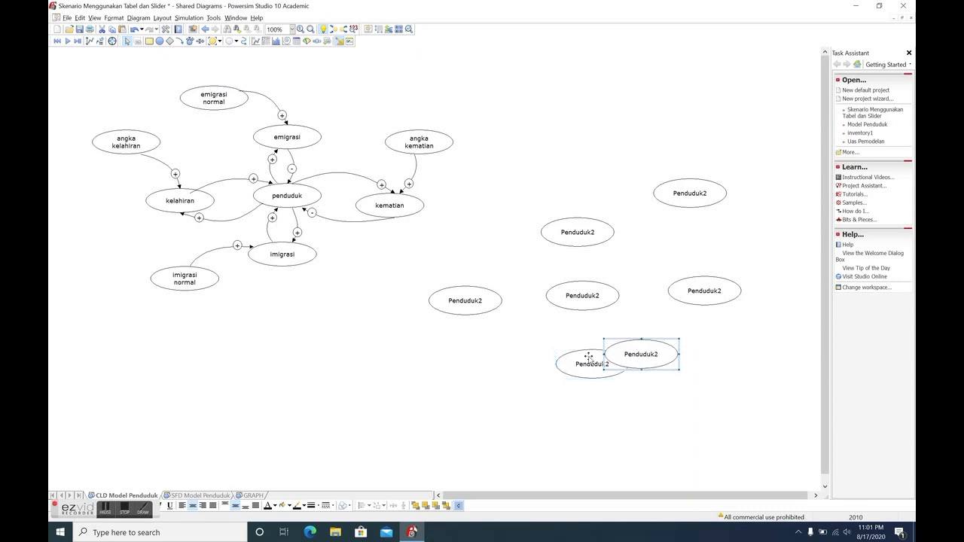
drag(629, 369, 702, 397)
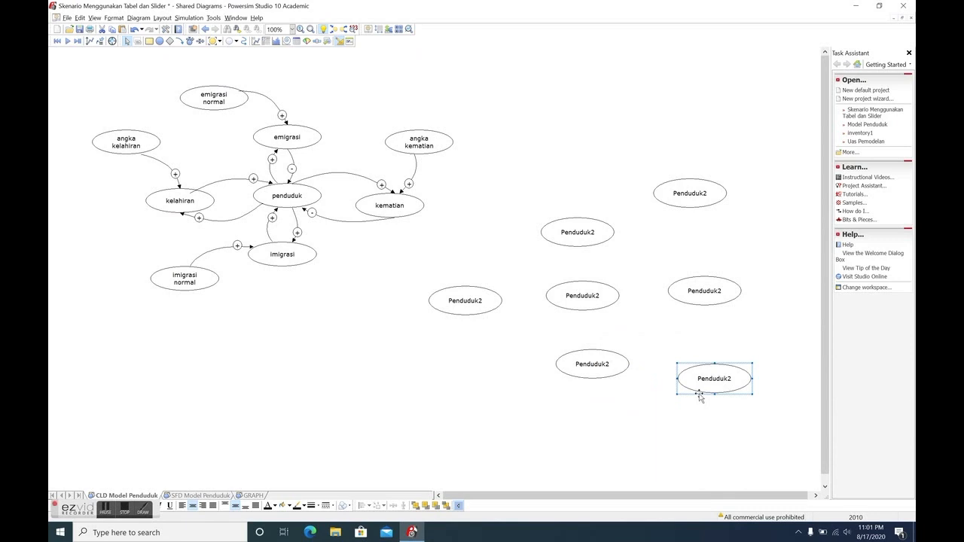
Rename the oval left of the central Penduduk2 as kelahiran2 and the one on its right as kematian2
click(485, 307)
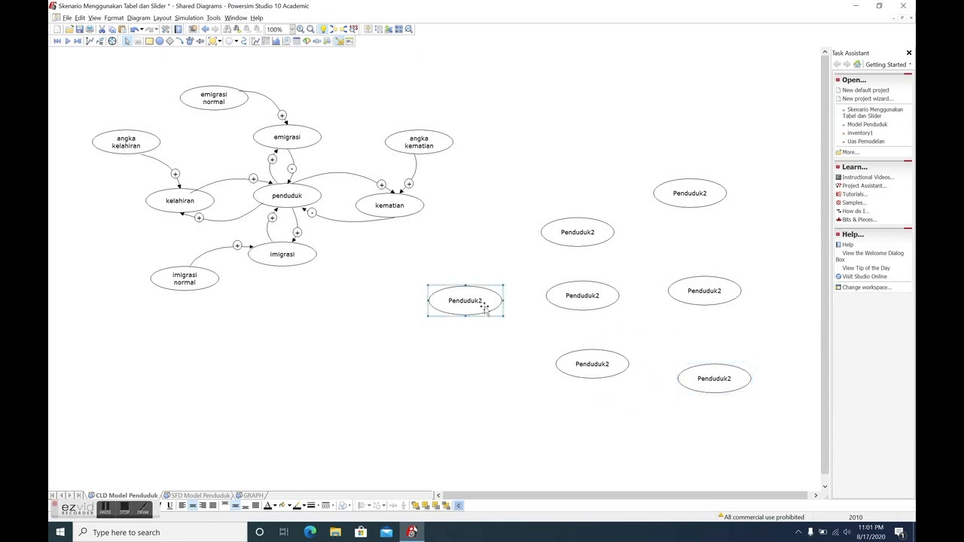
double_click(485, 306)
text(kelahiran2)
click(698, 298)
double_click(699, 297)
text(kema)
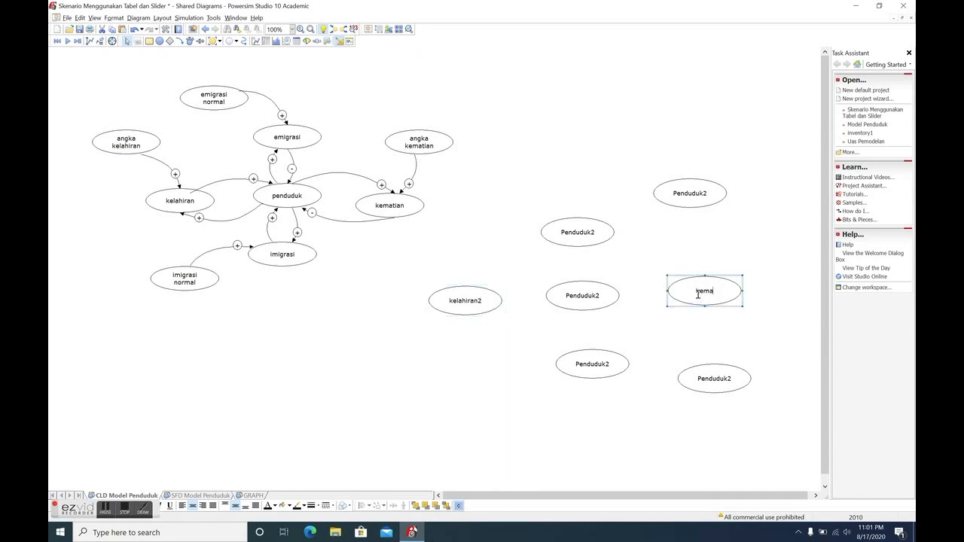
text(tian2)
Rename the oval directly above the central Penduduk2 as emigrasi2 and the upper-right one as angka kematian2
click(595, 233)
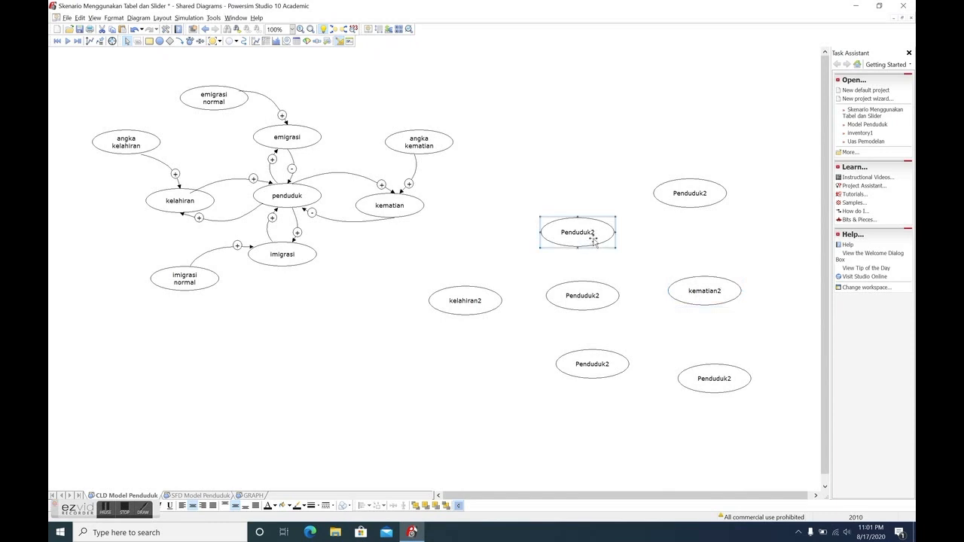
text(emigrasi2)
click(689, 189)
text(penduduk)
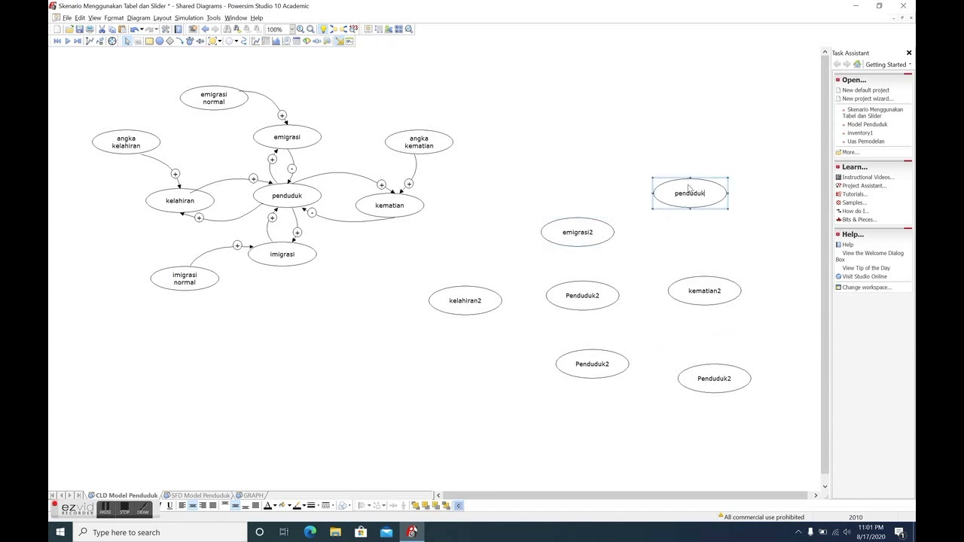
key(BackSpace)
key(BackSpace)
key(BackSpace)
key(BackSpace)
key(BackSpace)
key(BackSpace)
text(angka kematian2)
Rename the oval below the central Penduduk2 as imigrasi2 and the lower-right one as imigrasi normal2
click(600, 366)
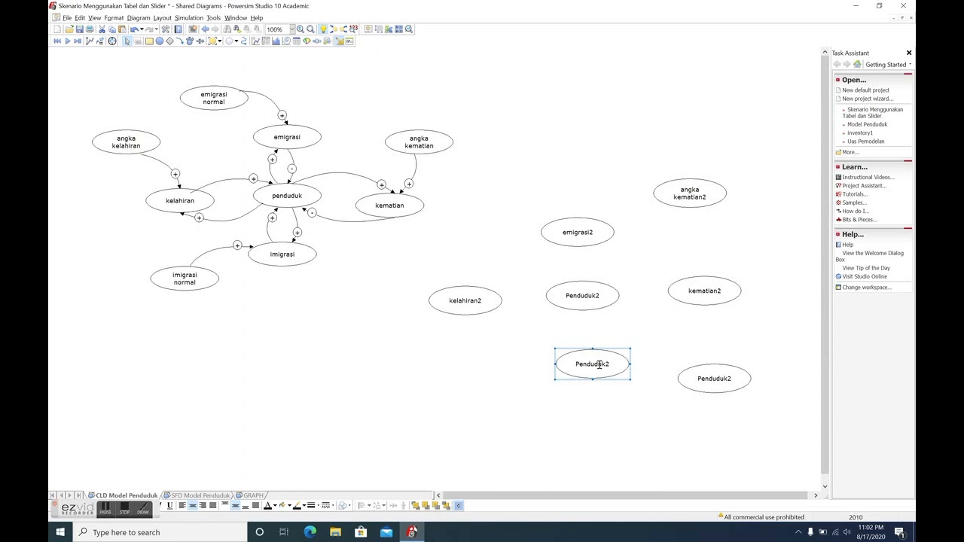
text(imigrasi2)
click(711, 389)
text(im)
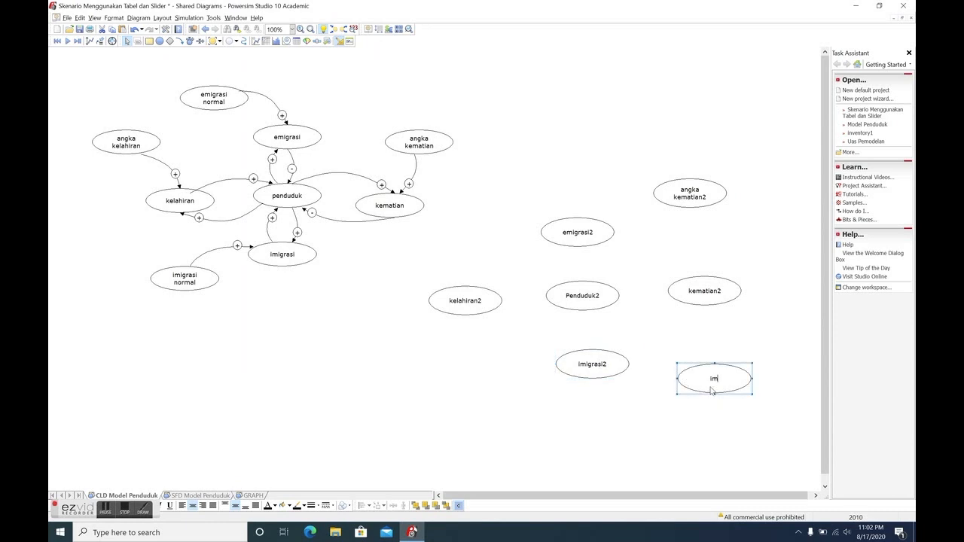
text(igrasinorma)
key(BackSpace)
key(BackSpace)
key(BackSpace)
key(BackSpace)
key(BackSpace)
text(normal2)
click(632, 332)
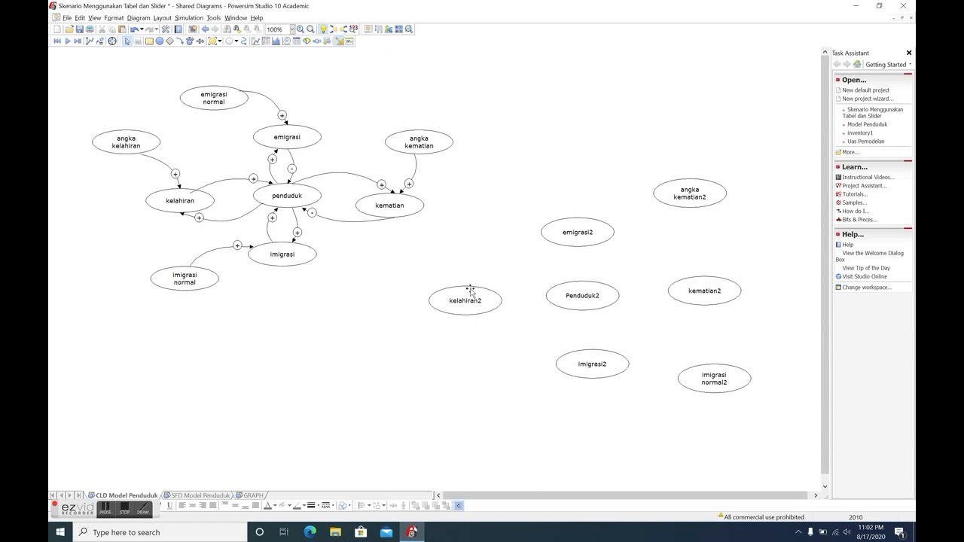
Paste another Penduduk2 oval above and left of emigrasi2, and move angka kematian2 directly above kematian2
key(ctrl+v)
drag(638, 352, 523, 170)
click(668, 199)
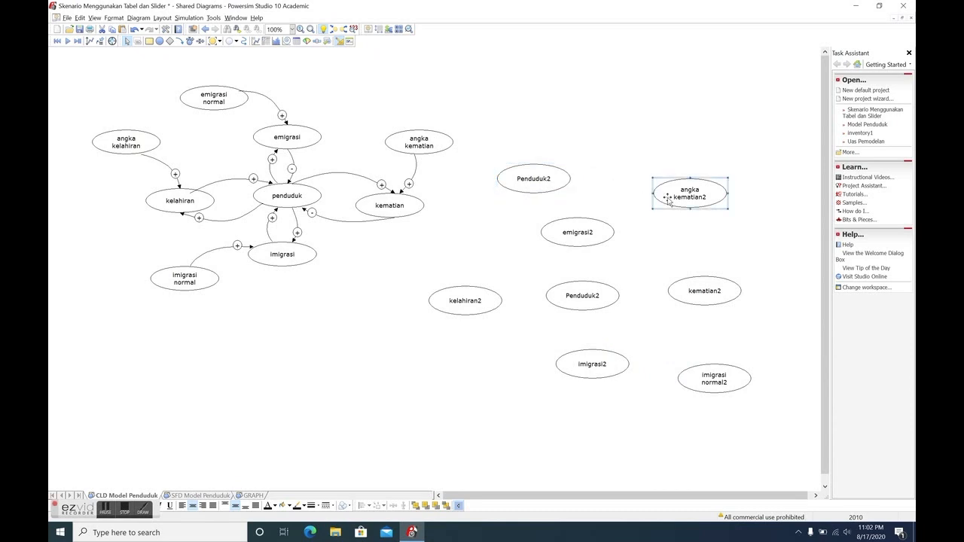
drag(668, 199, 683, 234)
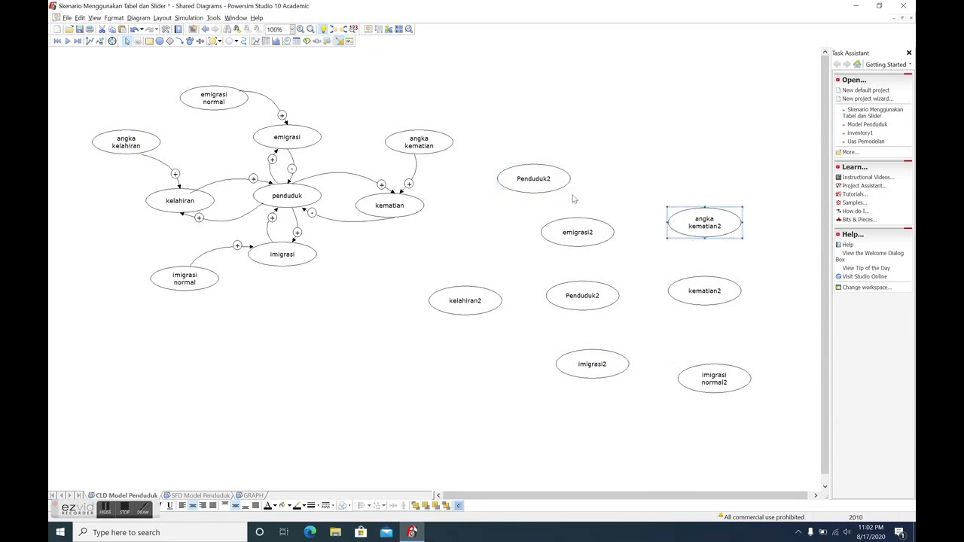
Rename the Penduduk2 oval above and left of emigrasi2 as emigrasi normal2
click(546, 190)
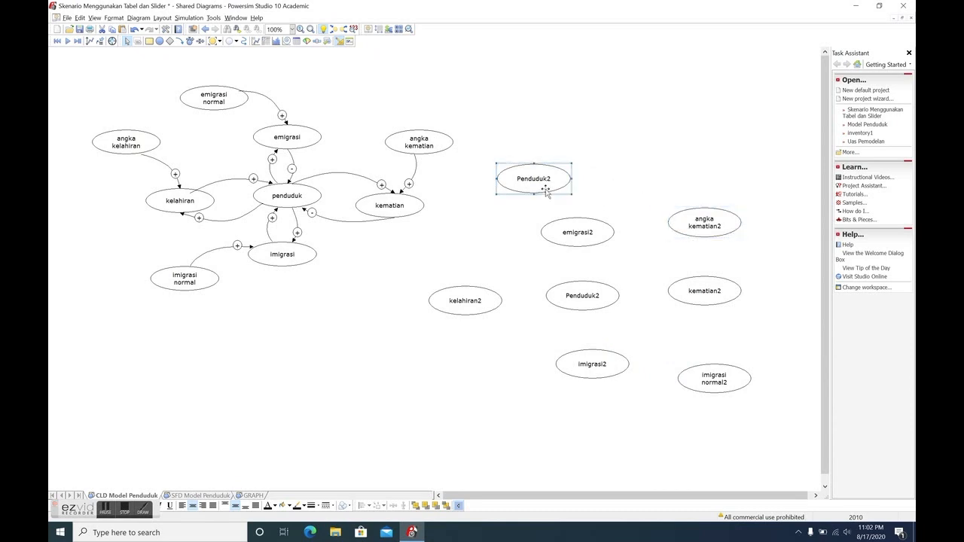
text(emigrasi normal2)
click(643, 156)
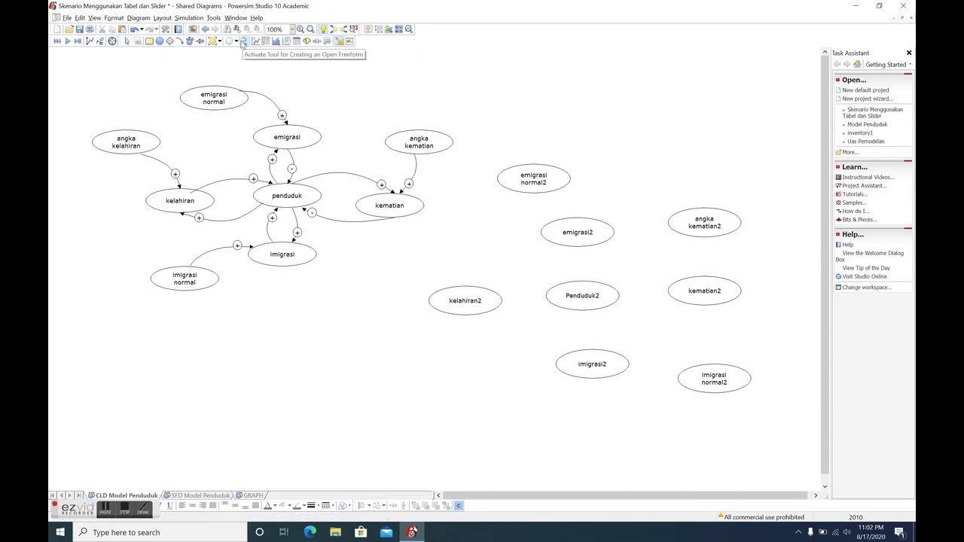
Draw freeform arrows from emigrasi normal2 to emigrasi2 and from angka kematian2 to kematian2
click(242, 43)
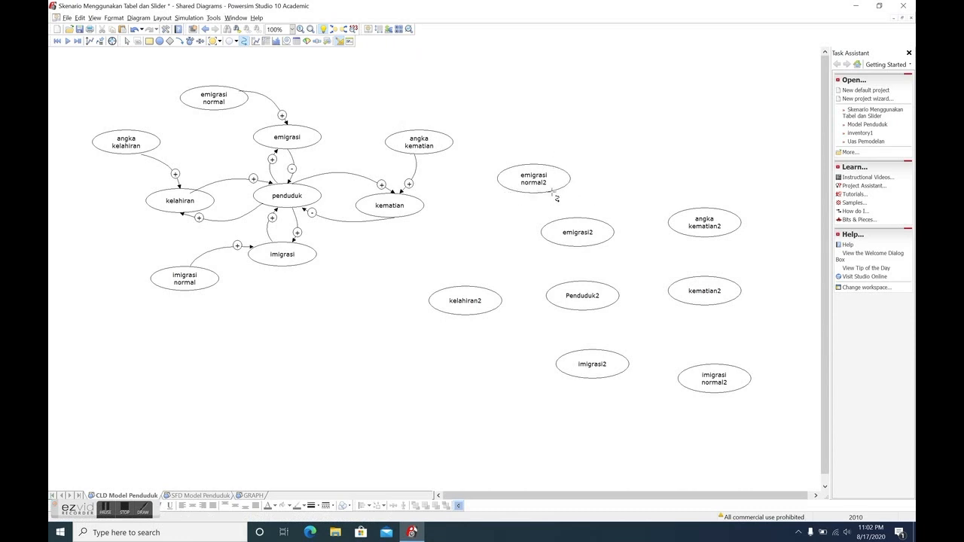
drag(555, 195, 581, 225)
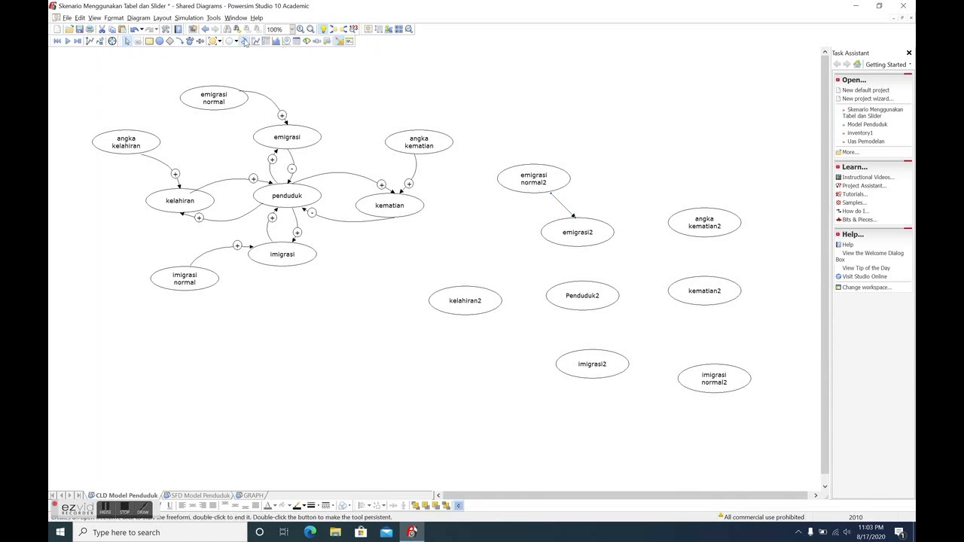
click(245, 42)
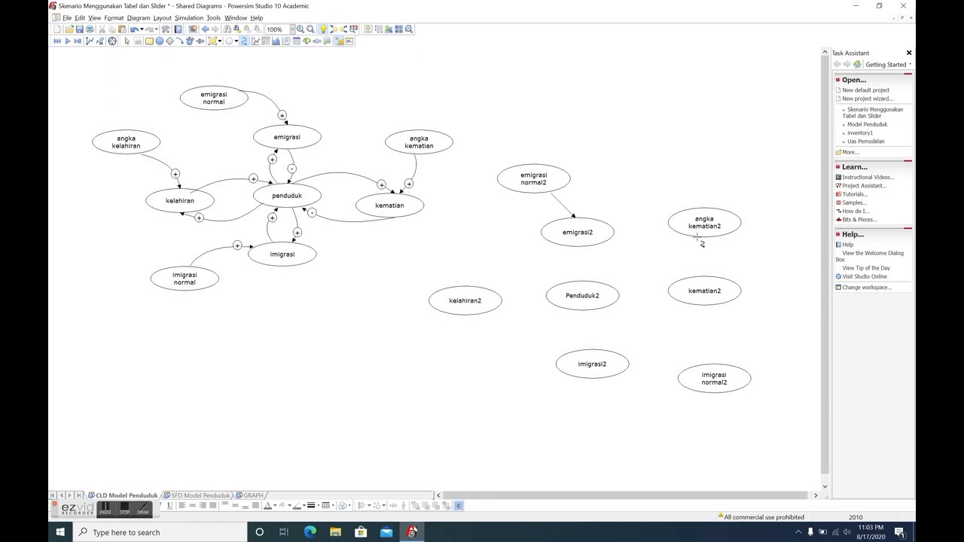
drag(702, 243, 704, 285)
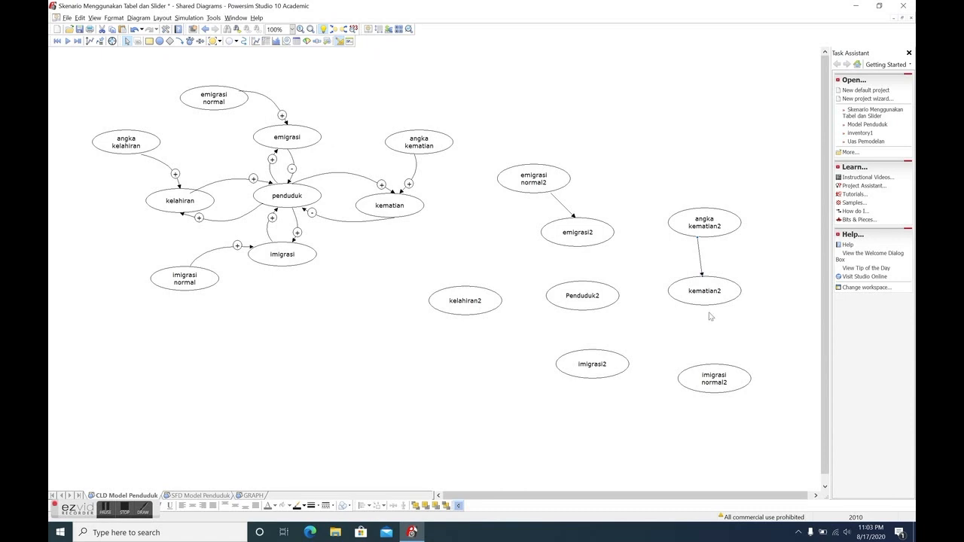
Draw one freeform arrow from kelahiran2 to the central Penduduk2 and another from Penduduk2 back to kelahiran2
click(244, 40)
drag(473, 287, 547, 293)
click(243, 40)
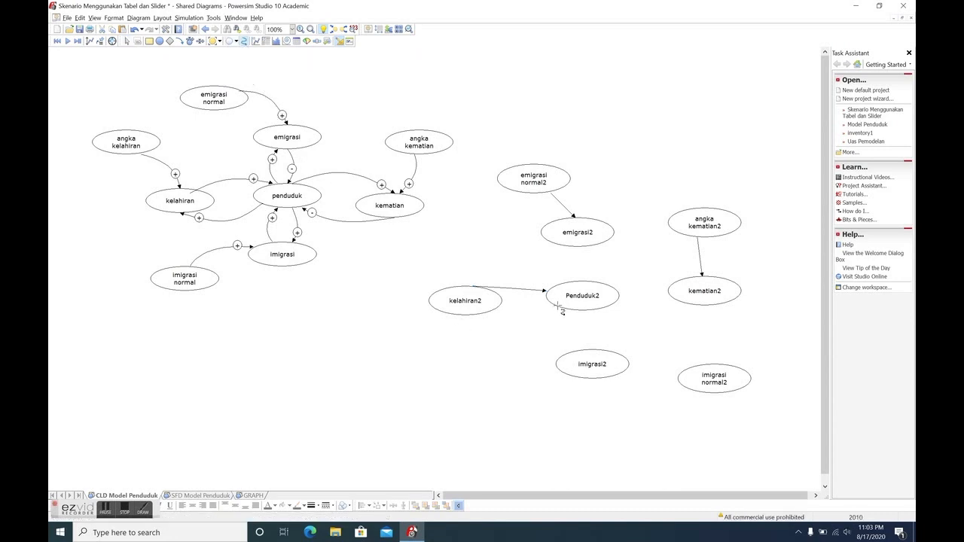
drag(559, 307, 497, 310)
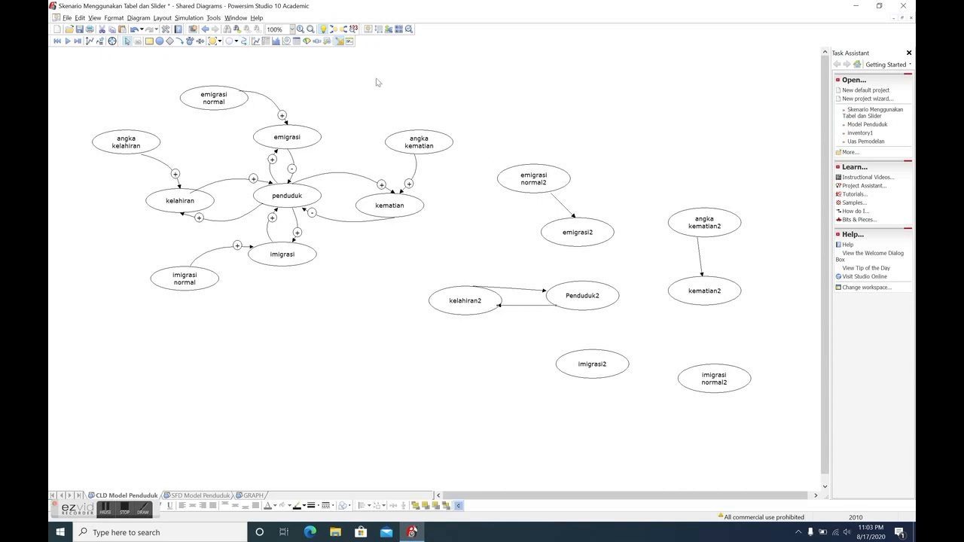
Draw one freeform arrow from kematian2 to the central Penduduk2 and another from Penduduk2 back to kematian2
click(243, 41)
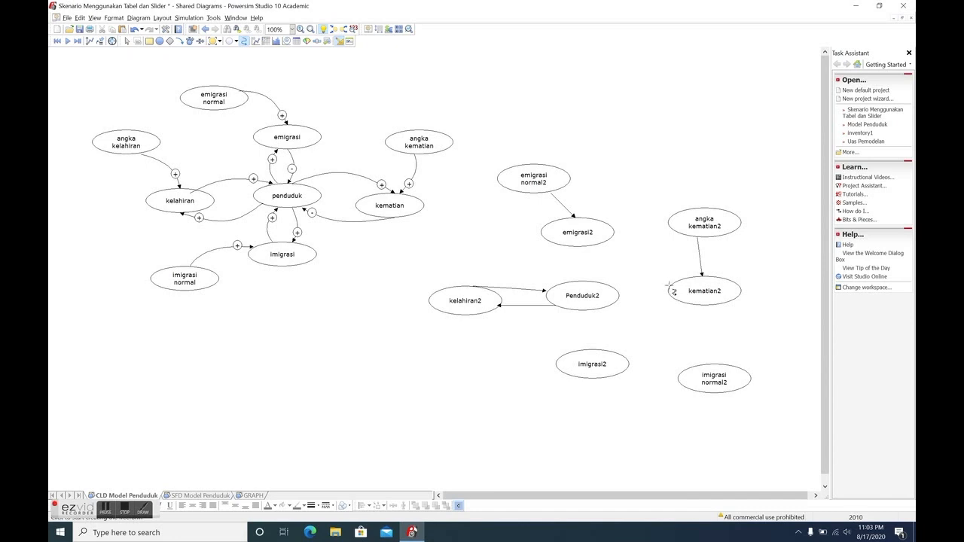
drag(669, 287, 614, 287)
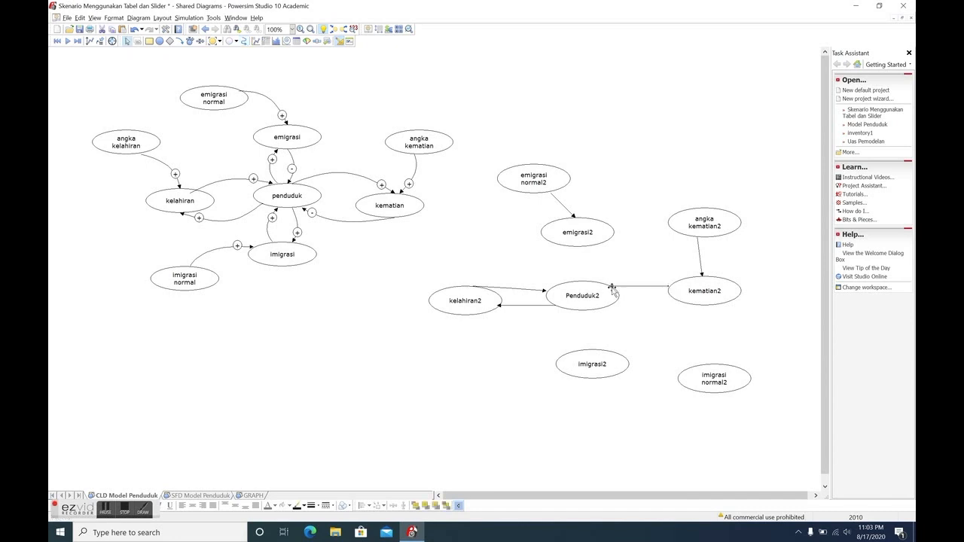
click(242, 41)
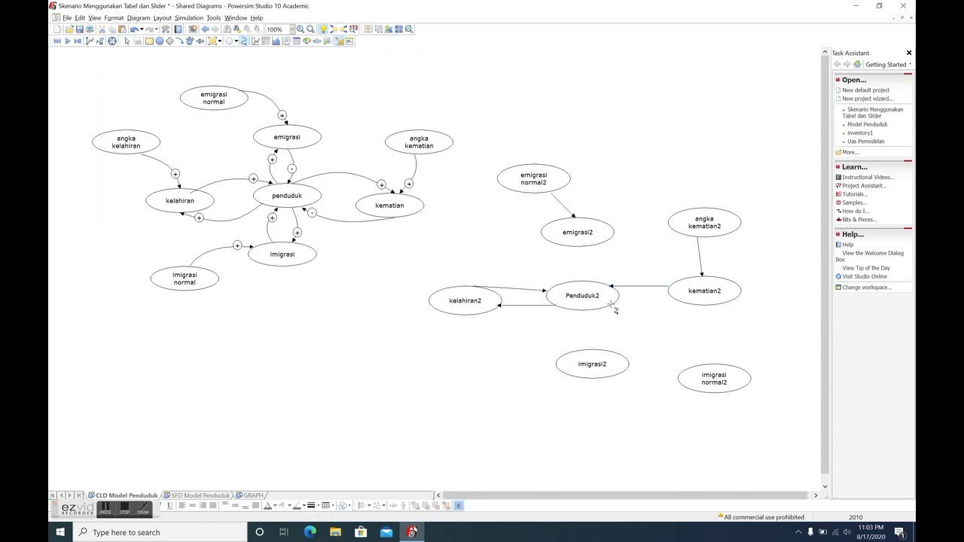
drag(612, 303, 674, 298)
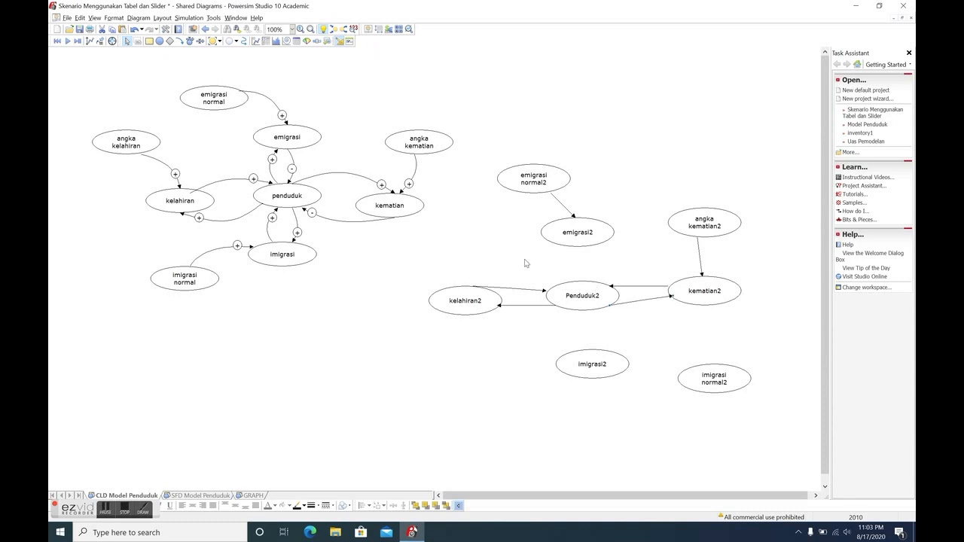
Draw one freeform arrow from emigrasi2 down to the central Penduduk2 and another from Penduduk2 back up to emigrasi2
click(244, 42)
drag(571, 253, 578, 290)
click(589, 284)
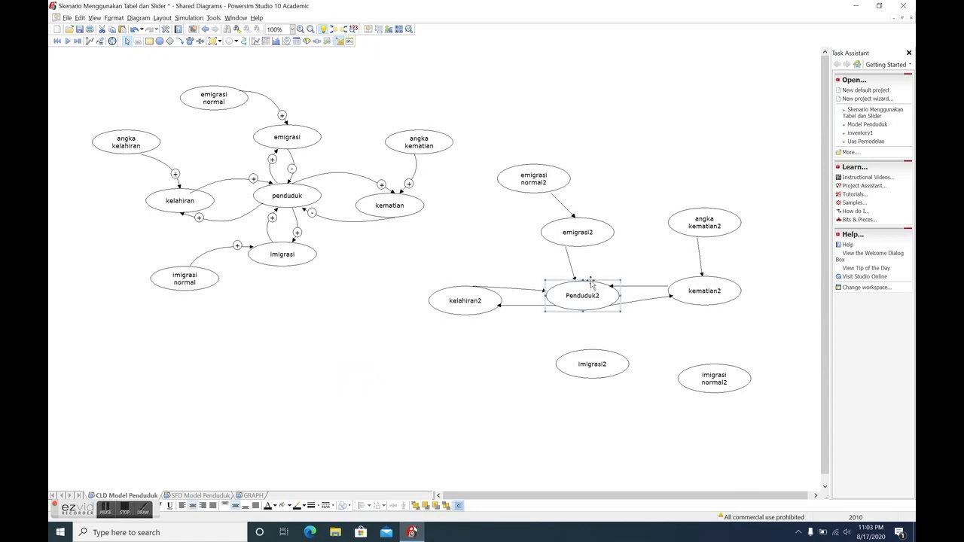
click(243, 41)
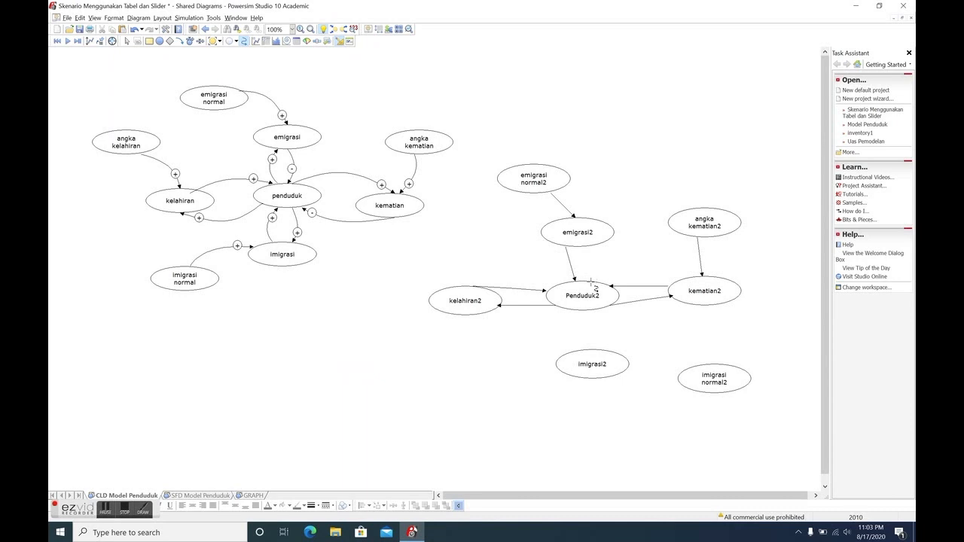
drag(592, 285, 586, 247)
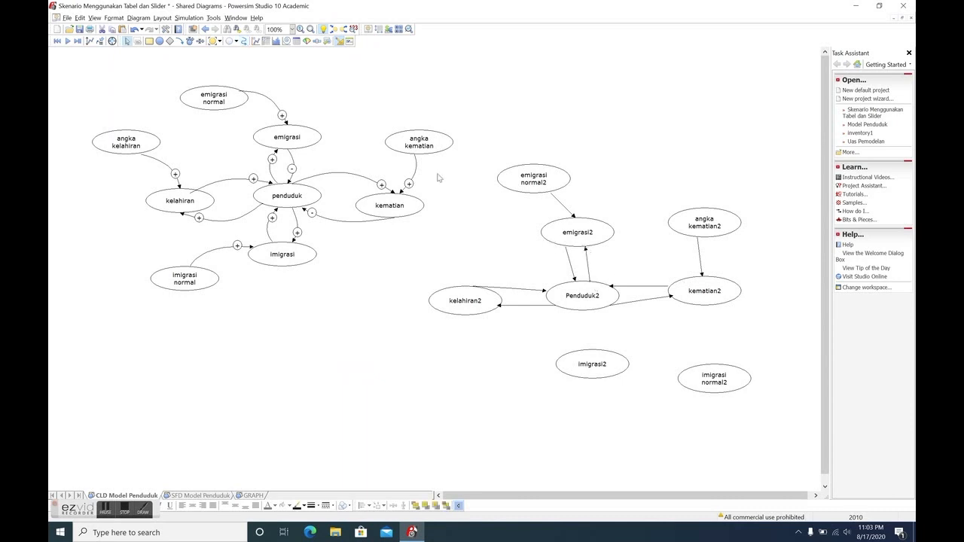
Link imigrasi2 and the central Penduduk2 with freeform arrows in both directions, and draw an arrow from imigrasi normal2 to imigrasi2
click(242, 41)
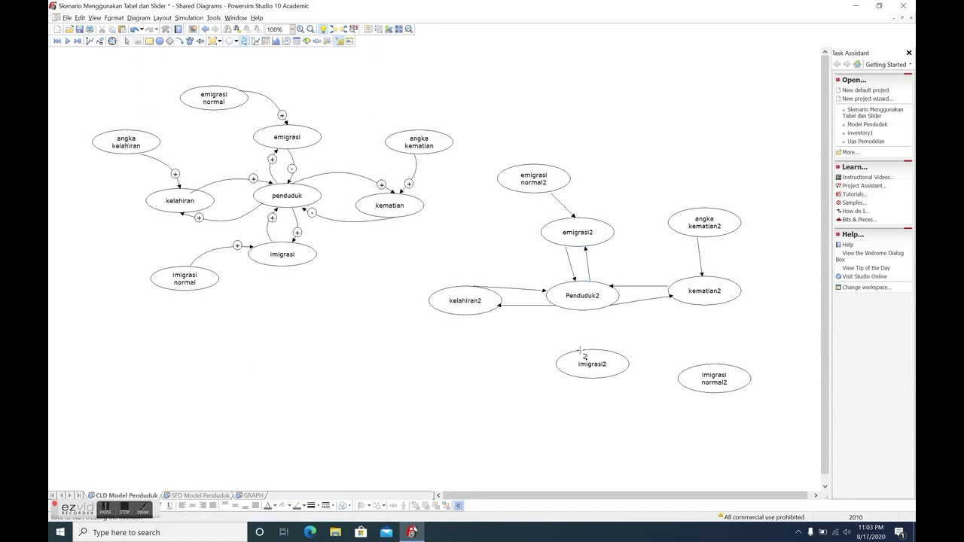
drag(581, 351, 580, 309)
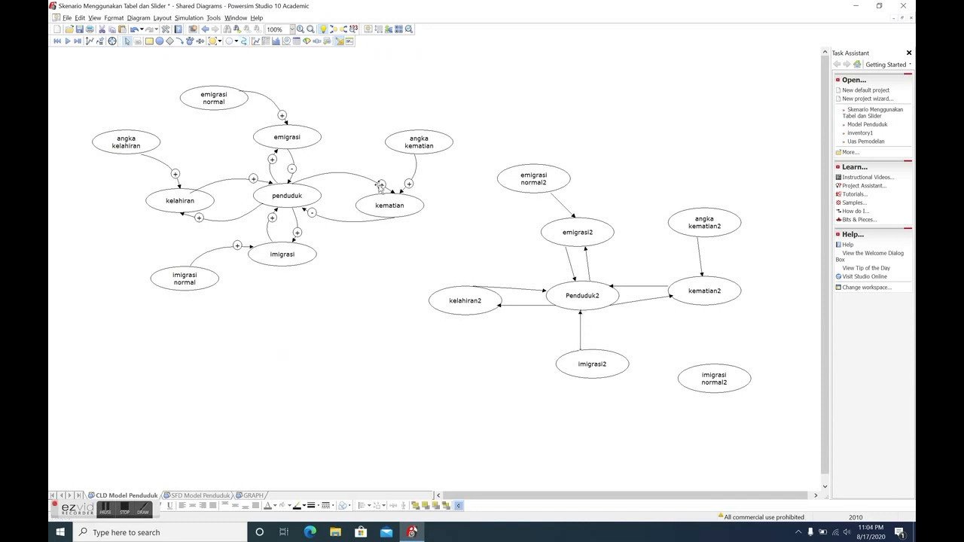
click(243, 41)
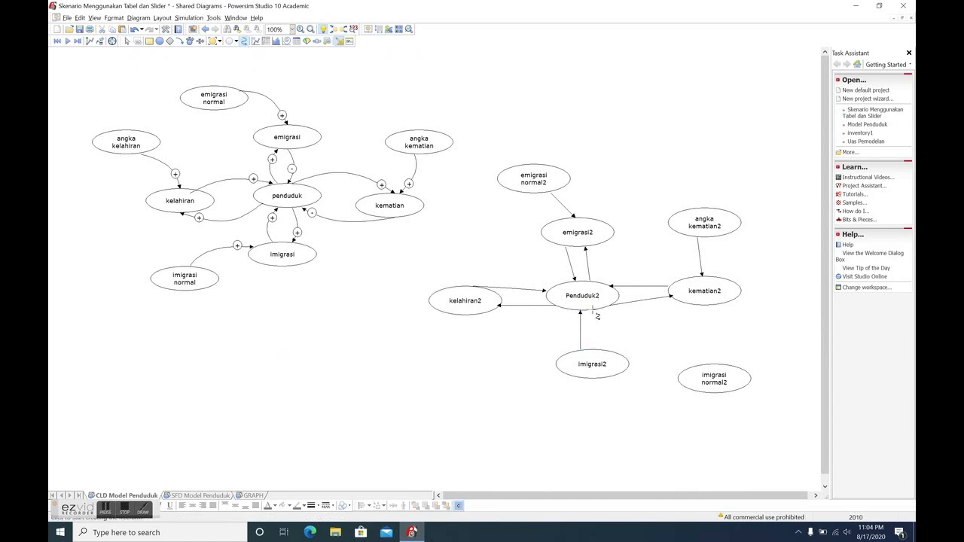
drag(597, 317, 606, 355)
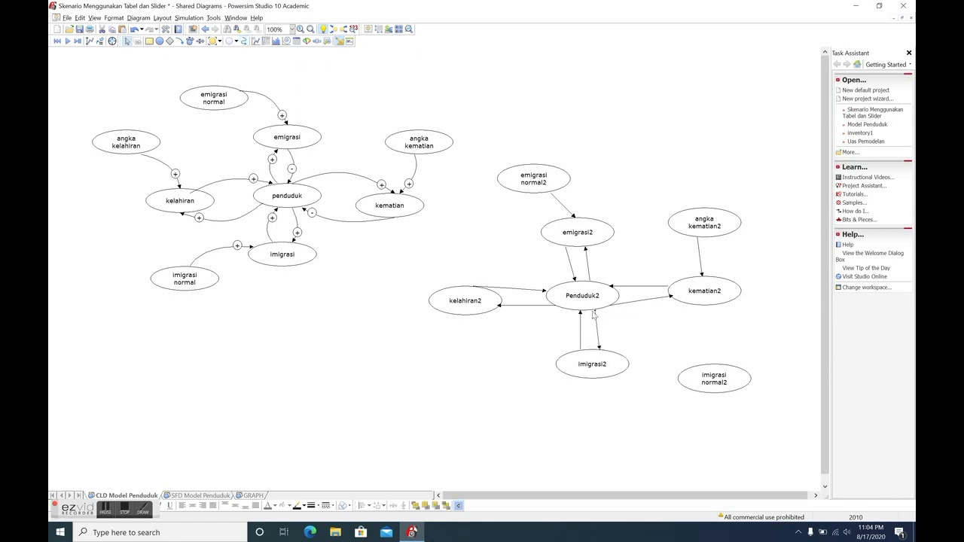
click(243, 41)
drag(677, 377, 630, 363)
Paste another Penduduk2 oval, place it below and left of kelahiran2, and draw a freeform arrow from it to kelahiran2
key(ctrl+v)
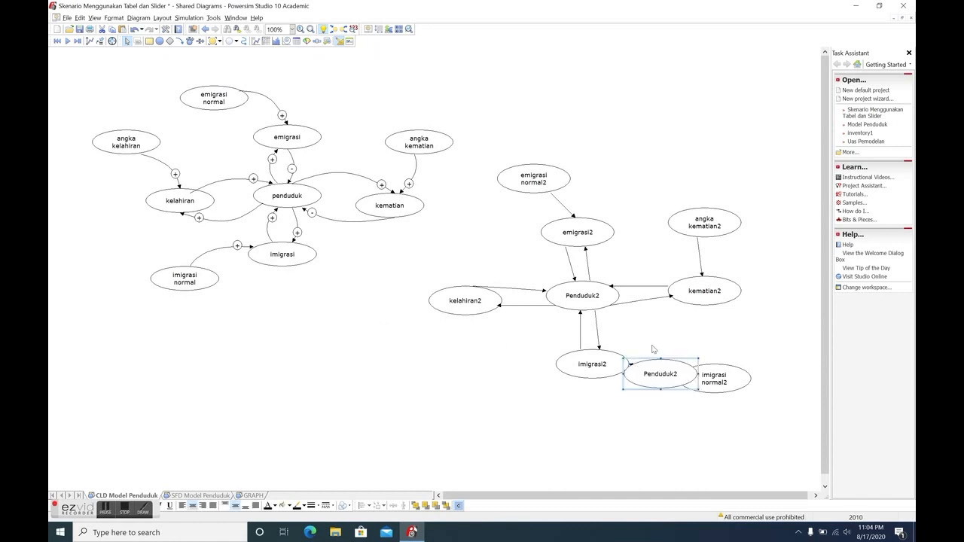
drag(646, 360, 418, 345)
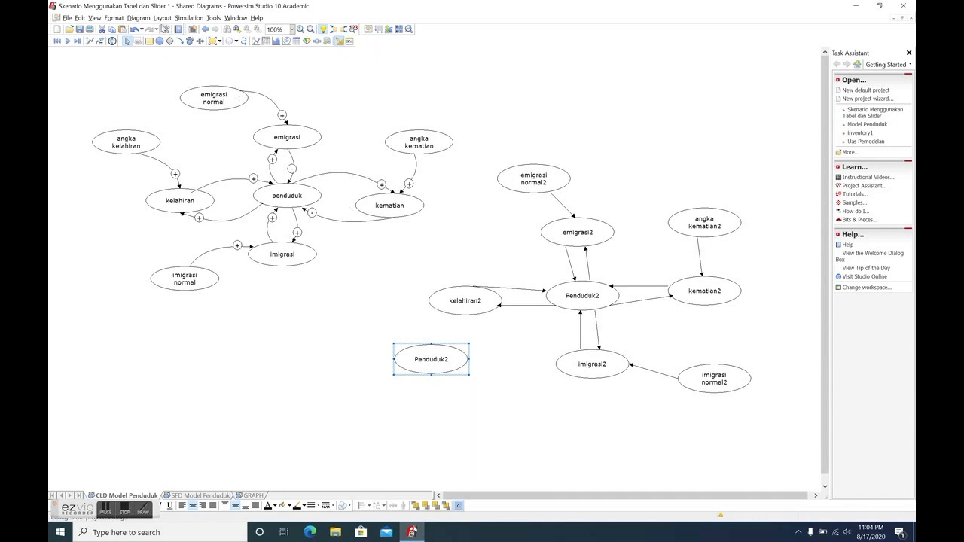
click(180, 41)
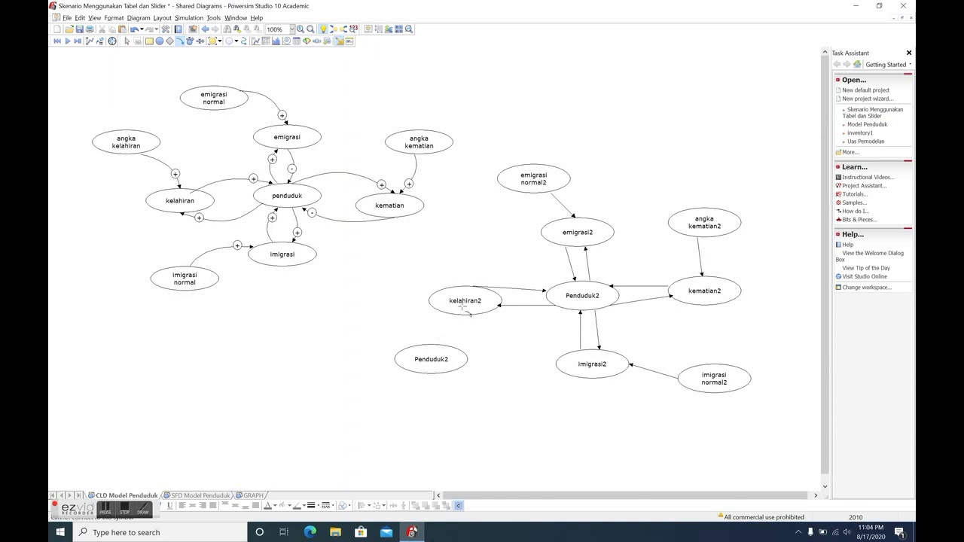
click(244, 41)
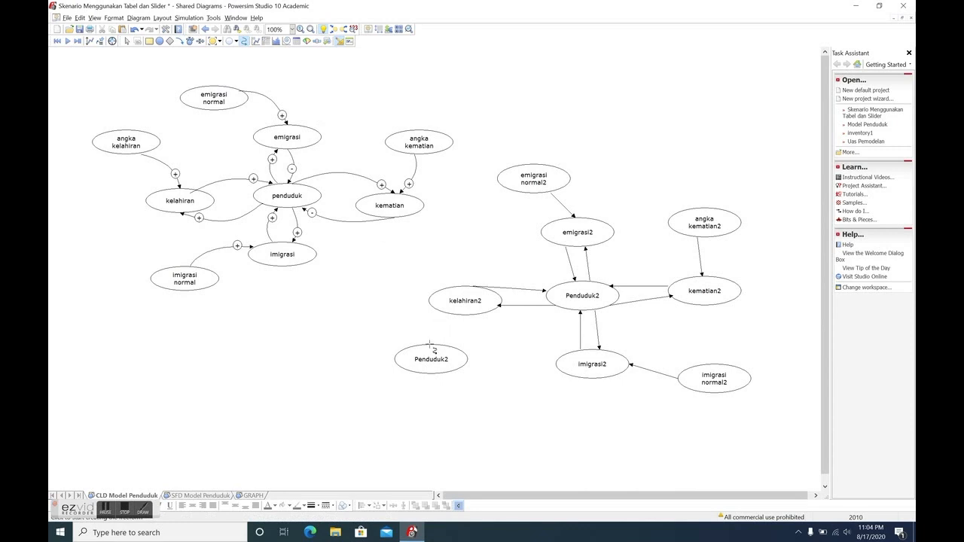
drag(435, 348, 452, 317)
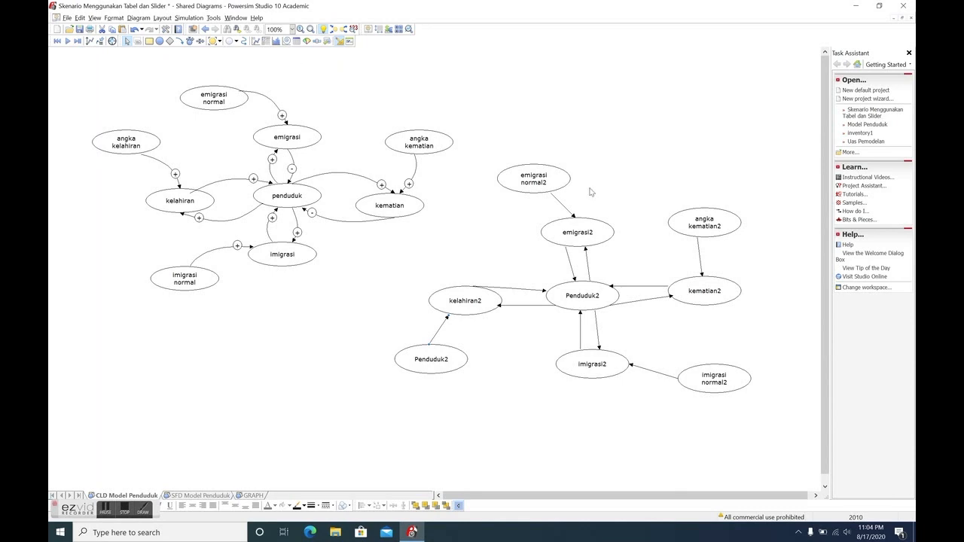
Select the arrow running from emigrasi normal2 to emigrasi2
click(562, 205)
click(561, 202)
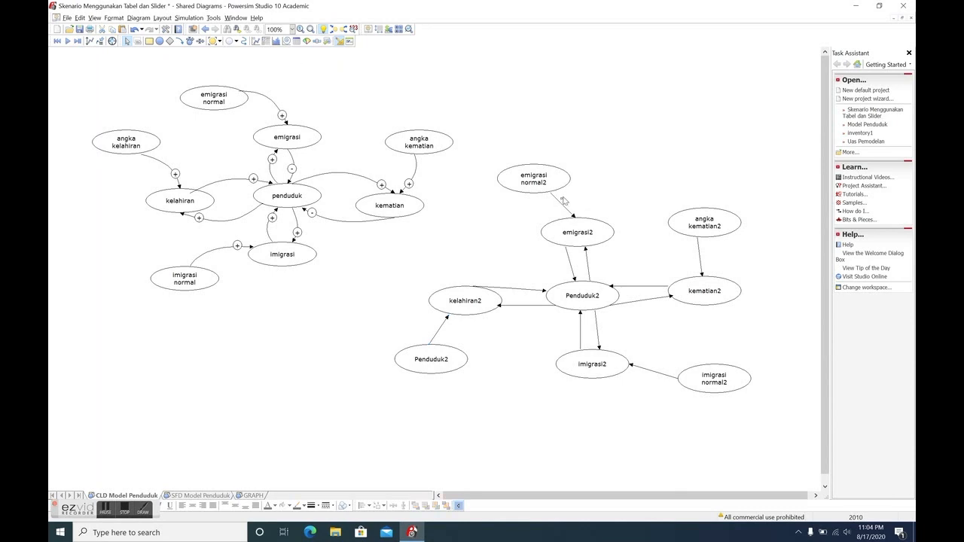